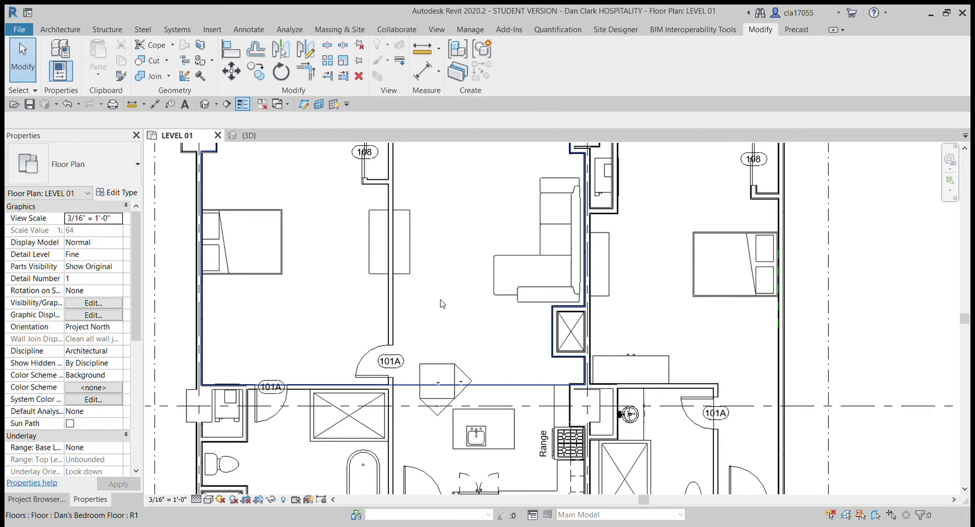
Step: Switch to the 3D view, zoom in on the L-shaped sectional sofa, and select it
click(543, 272)
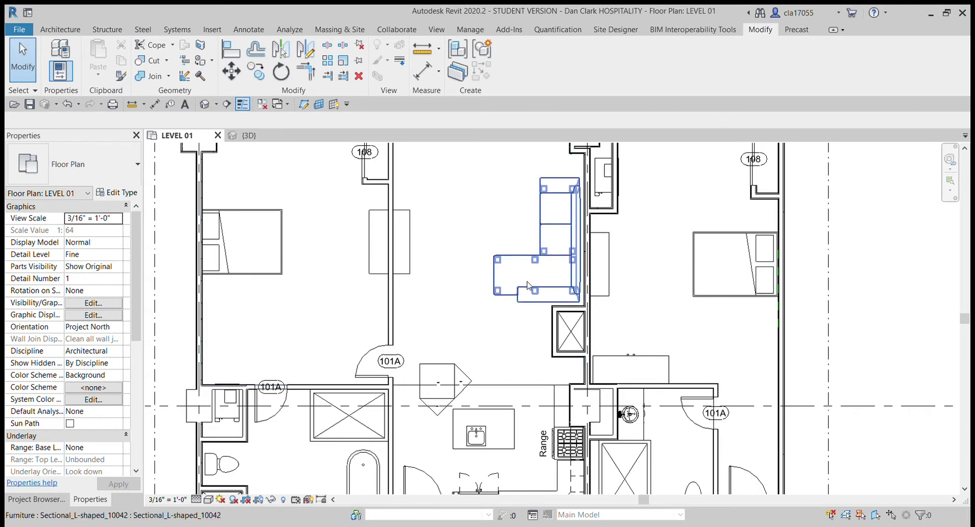
key(Escape)
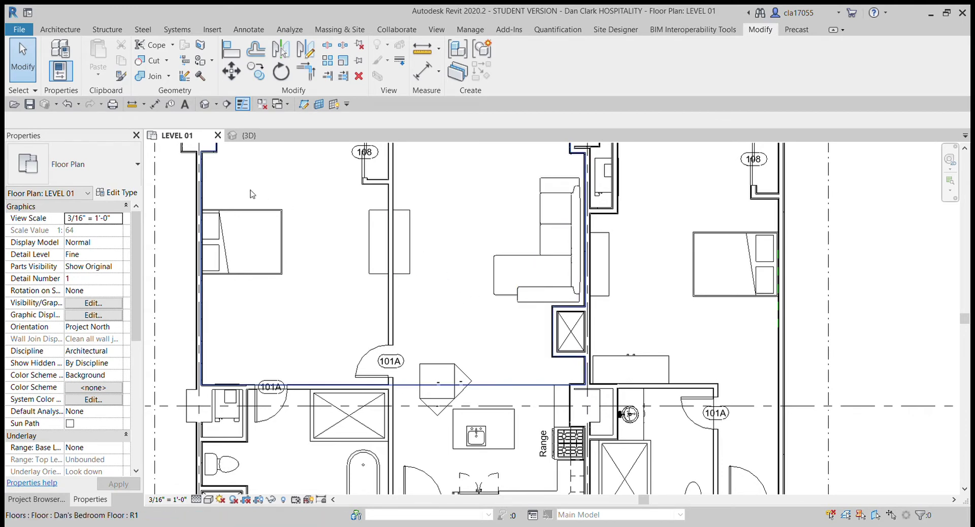
click(246, 138)
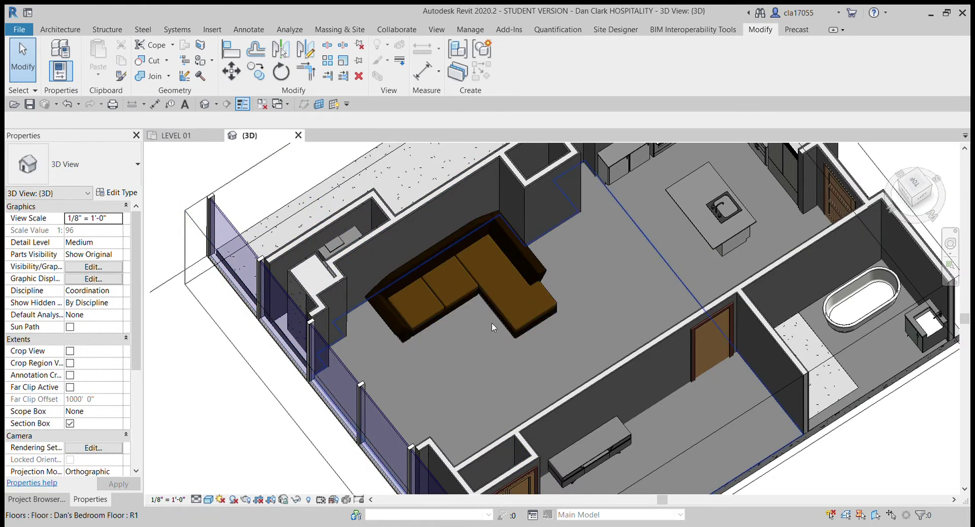
middle_drag(499, 348, 449, 327)
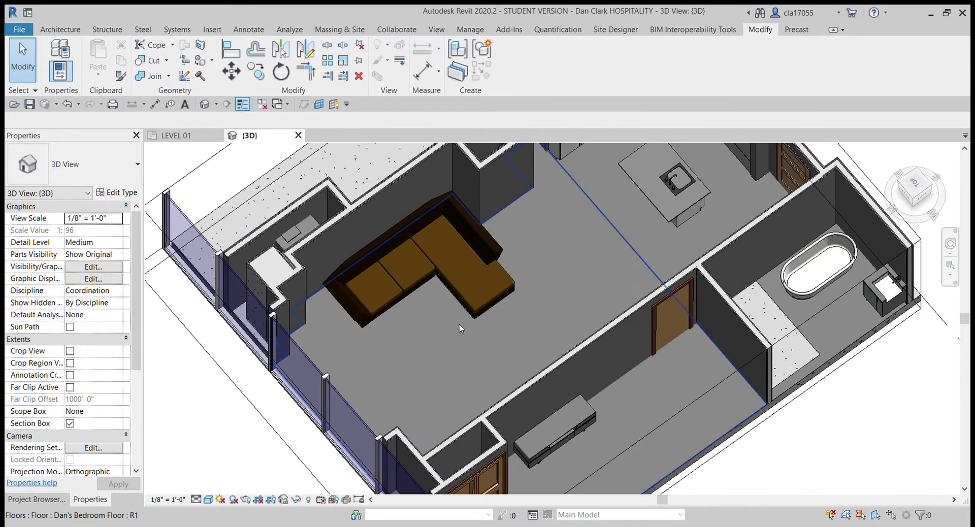
scroll(449, 327, up, 2)
scroll(453, 321, up, 3)
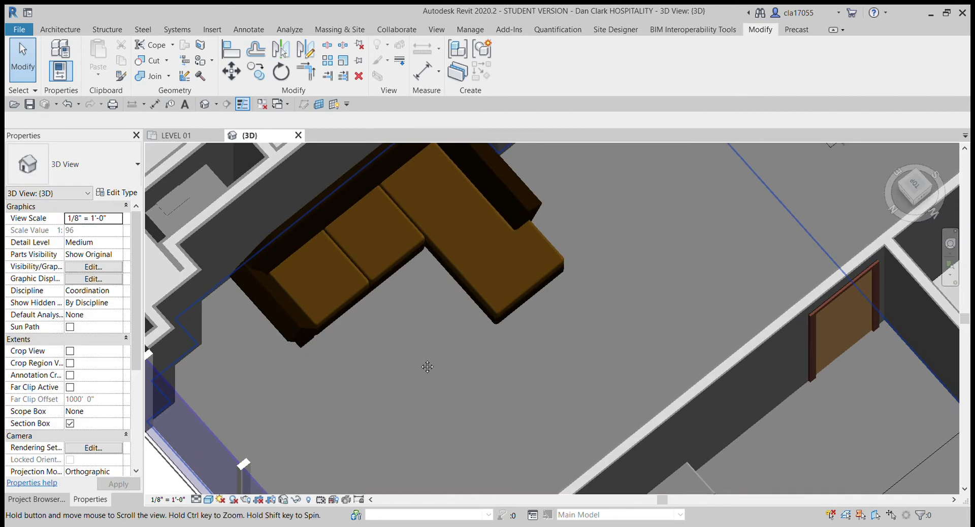
click(466, 265)
Step: Open the Sectional_L-shaped_10042 family for editing and orbit around it
double_click(465, 266)
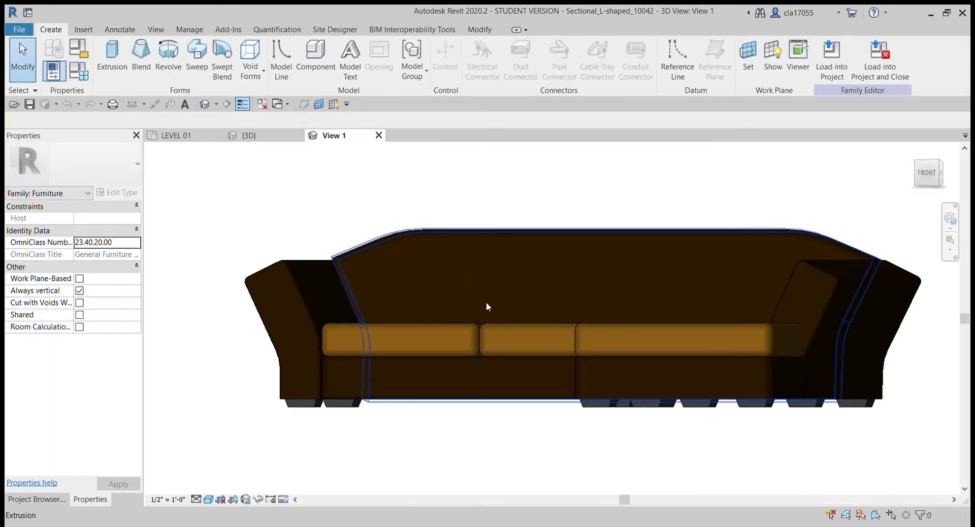
mouse_move(464, 300)
shift+middle_down()
mouse_move(550, 340)
mouse_move(540, 364)
shift+middle_up()
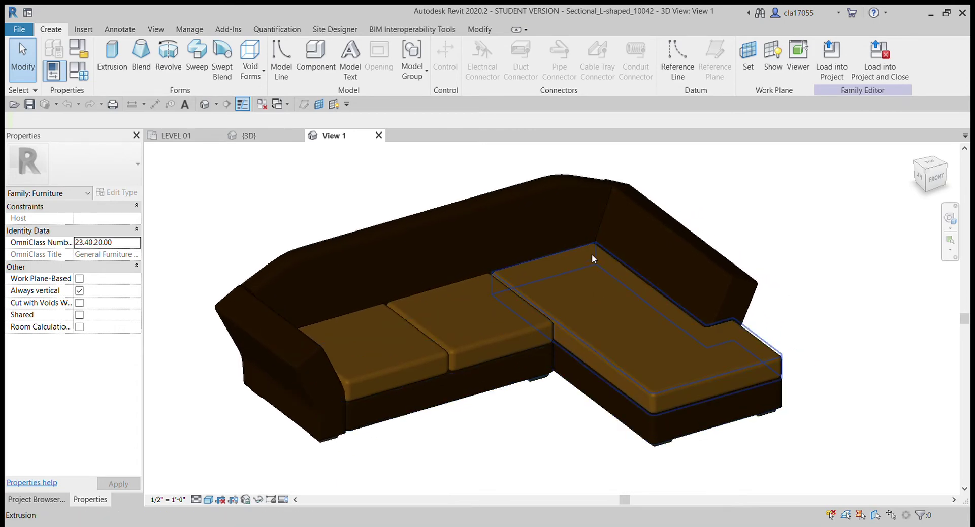
mouse_move(475, 405)
shift+middle_down()
mouse_move(450, 353)
mouse_move(468, 367)
shift+middle_up()
Step: Select the chaise base, long seat base, middle, right and upper back frame pieces while orbiting
click(639, 410)
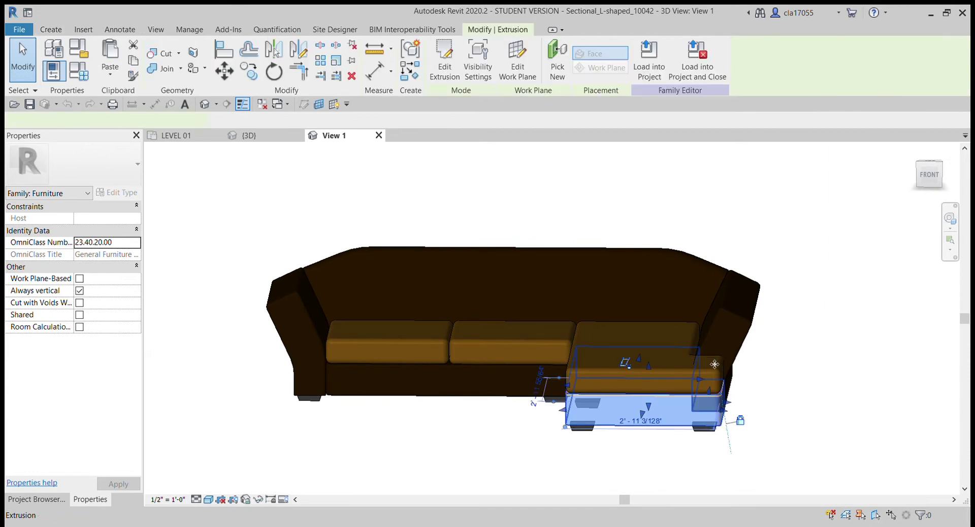
shift+middle_drag(672, 416, 658, 383)
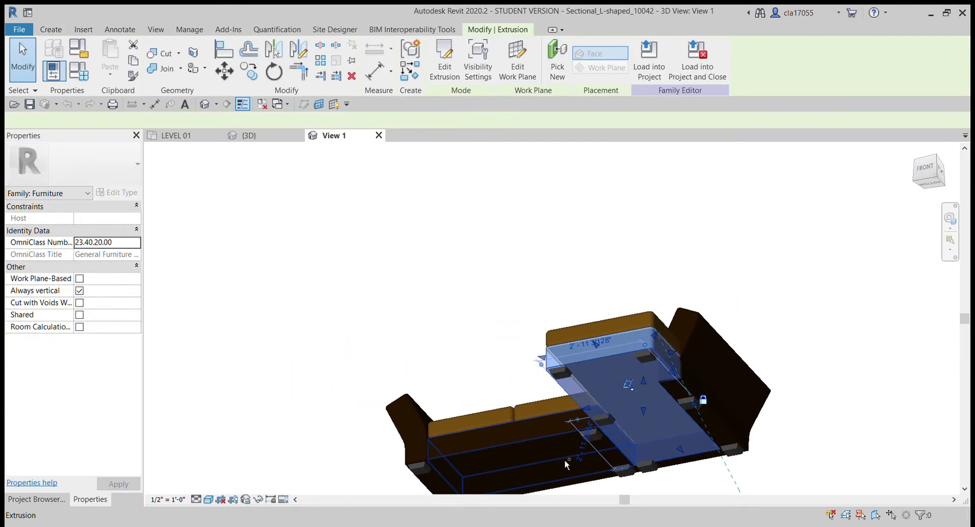
ctrl+click(566, 460)
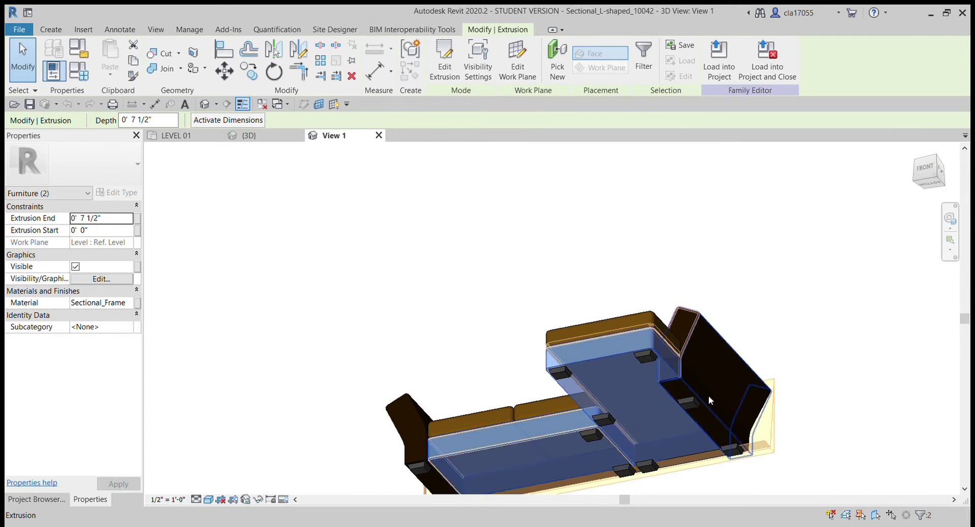
mouse_move(718, 390)
shift+middle_down()
mouse_move(534, 502)
mouse_move(554, 447)
shift+middle_up()
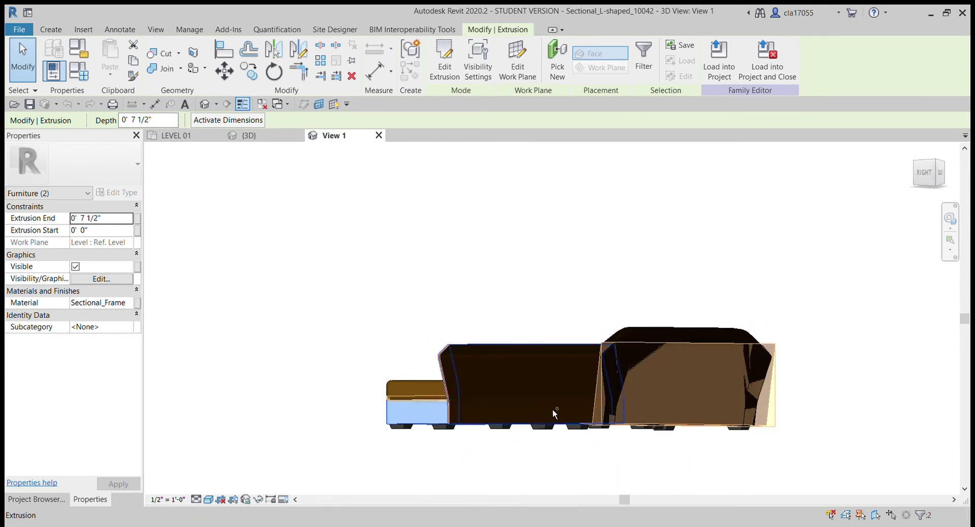
ctrl+click(565, 389)
ctrl+click(752, 378)
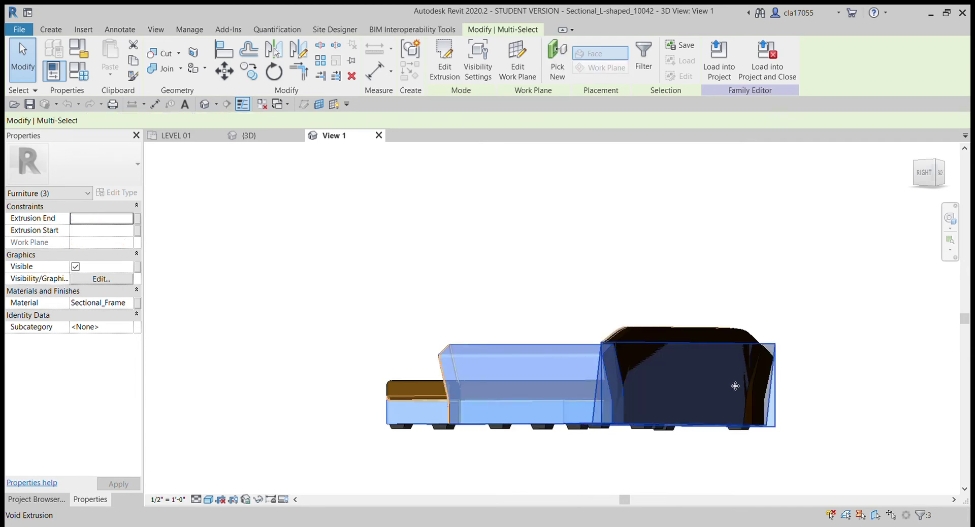
ctrl+click(747, 381)
mouse_move(746, 381)
ctrl+middle_down()
mouse_move(675, 431)
mouse_move(741, 517)
ctrl+middle_up()
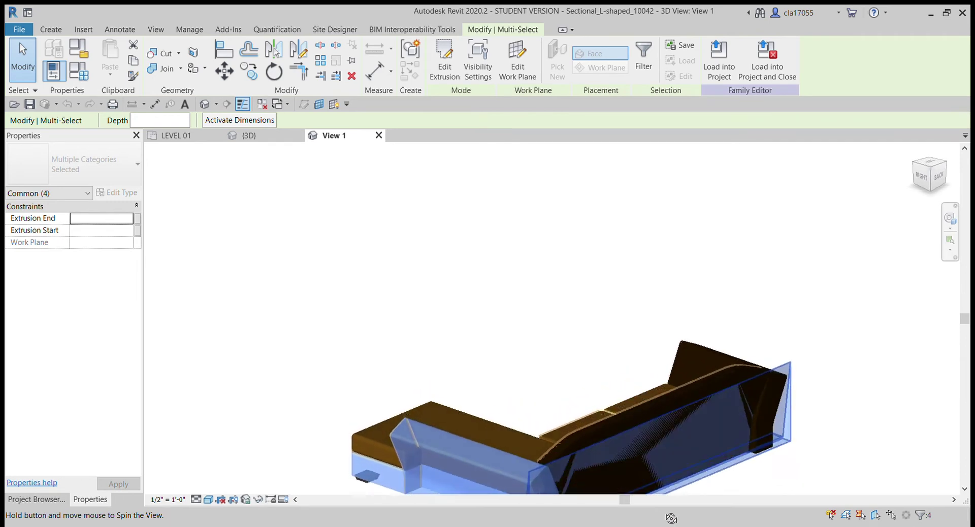
ctrl+click(636, 345)
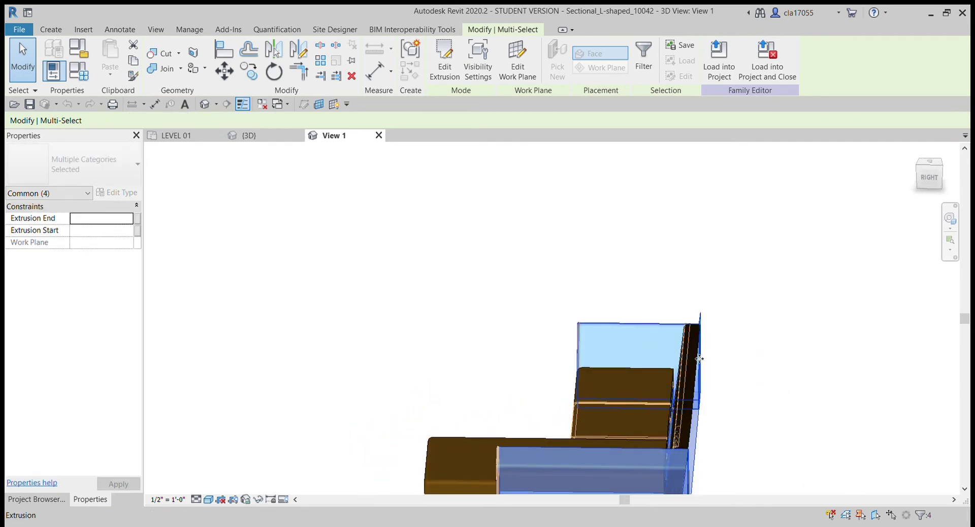
Step: Restart the selection with the back, right arm, front backrest and front base frame pieces
click(721, 373)
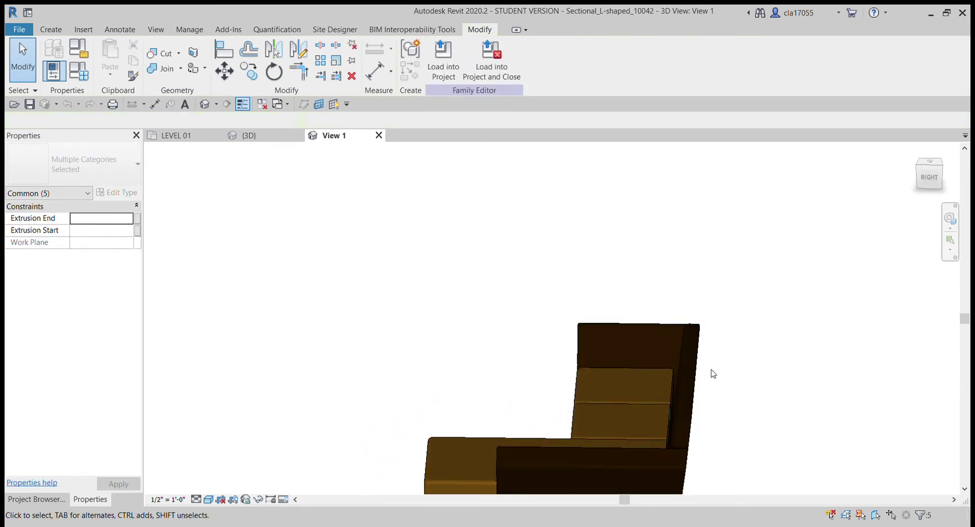
click(626, 346)
mouse_move(626, 346)
shift+middle_down()
mouse_move(717, 361)
mouse_move(730, 339)
shift+middle_up()
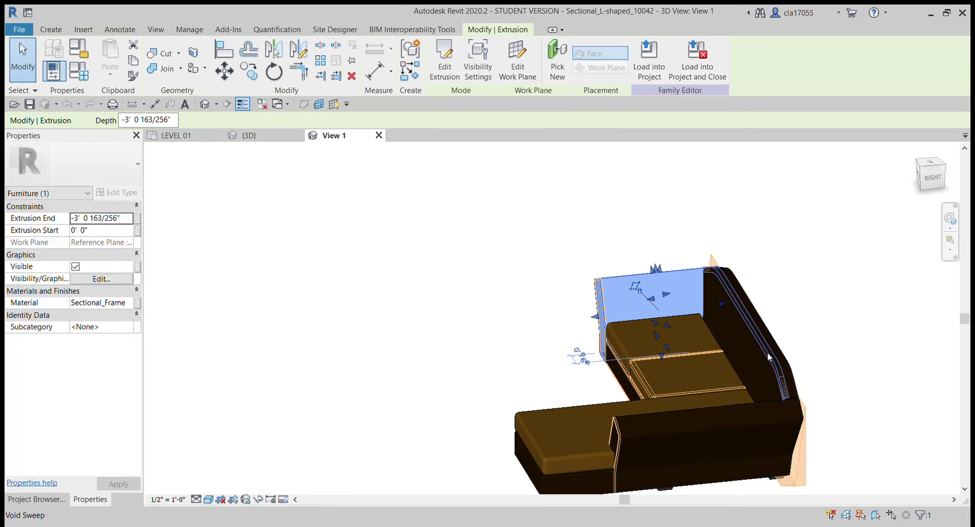
click(754, 360)
click(808, 371)
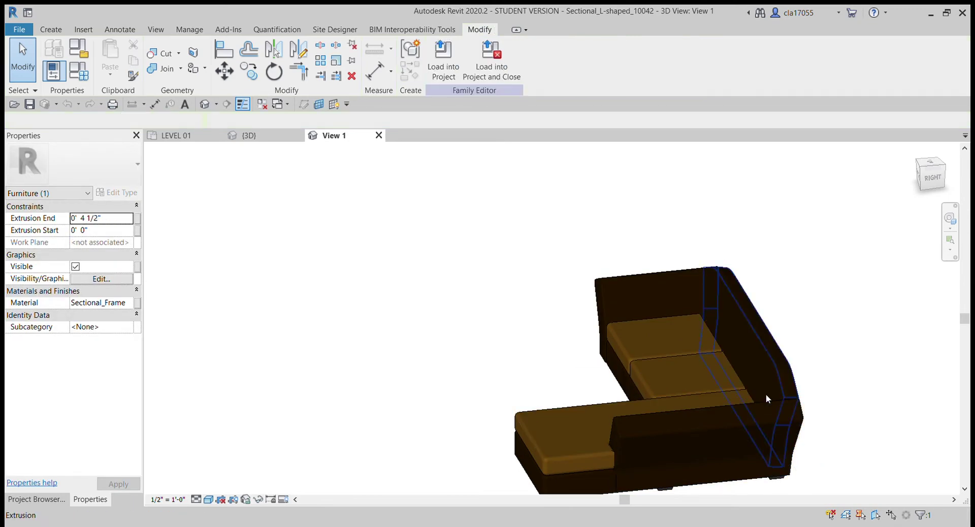
click(721, 433)
click(592, 475)
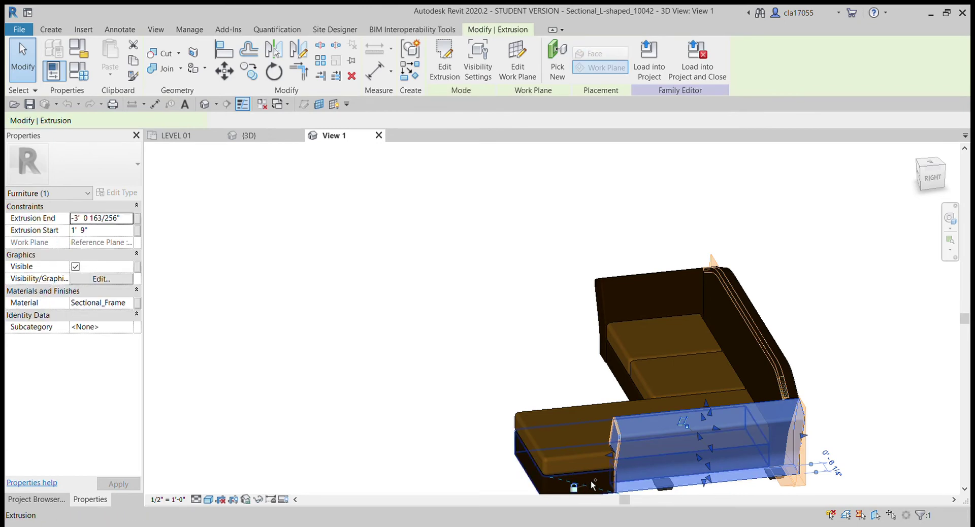
Step: Add the back frame, right arm, front backrest and seat base for five frame pieces
ctrl+click(635, 311)
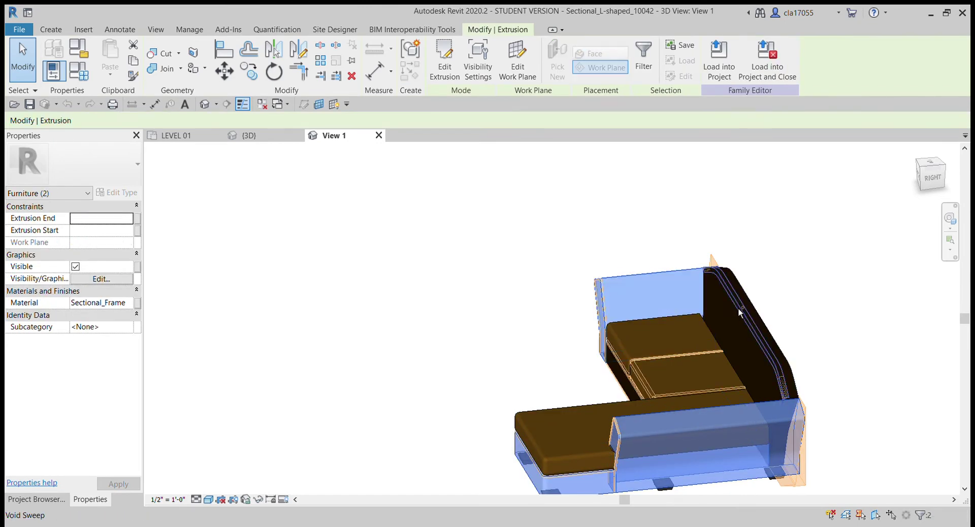
ctrl+click(736, 335)
ctrl+click(709, 419)
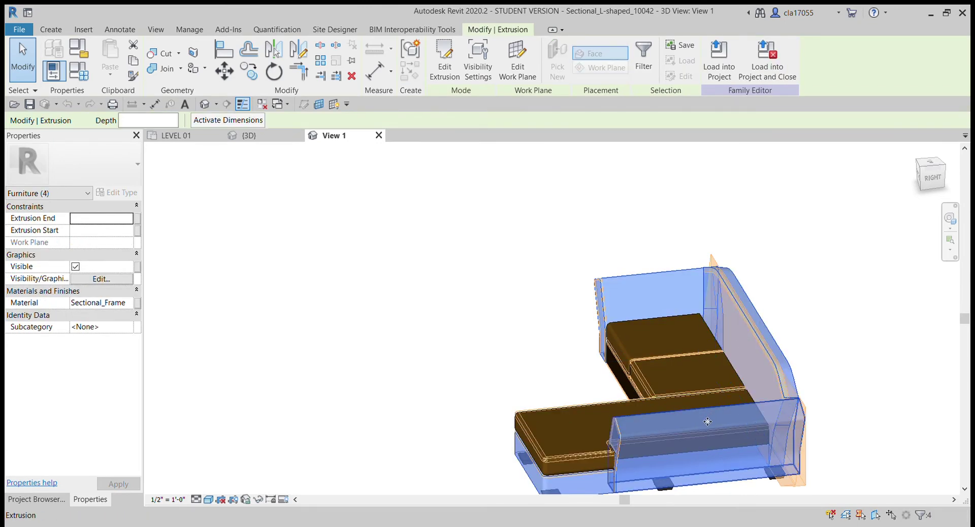
shift+middle_drag(559, 406, 738, 295)
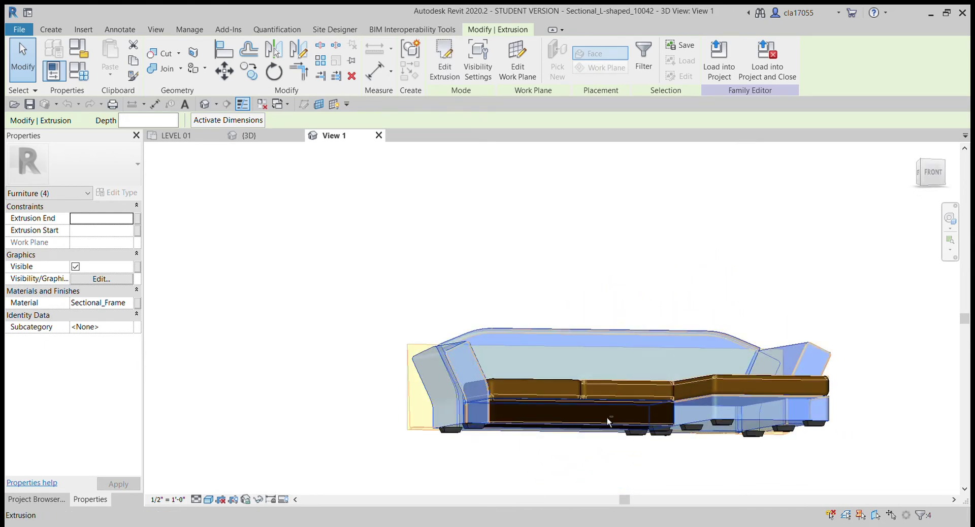
ctrl+click(608, 418)
mouse_move(638, 369)
shift+middle_down()
mouse_move(601, 408)
mouse_move(610, 450)
mouse_move(388, 400)
shift+middle_up()
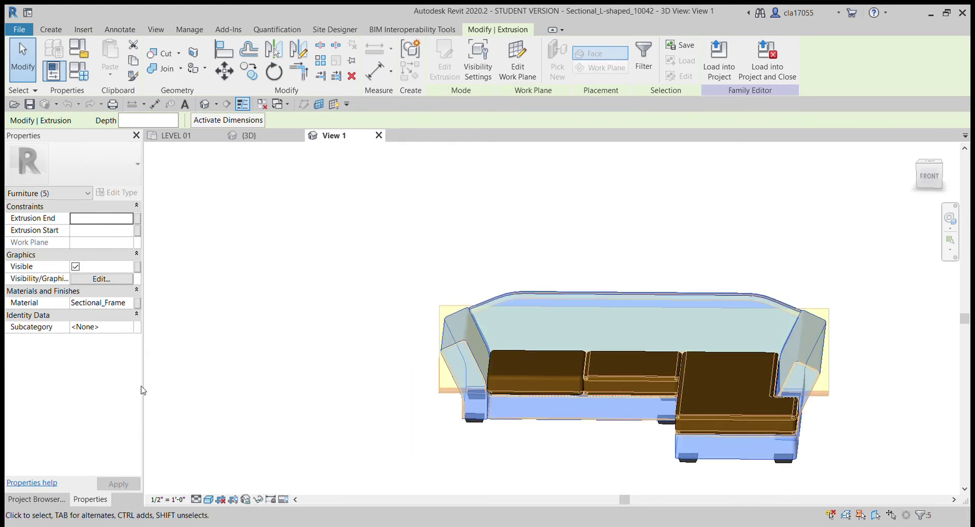
click(107, 306)
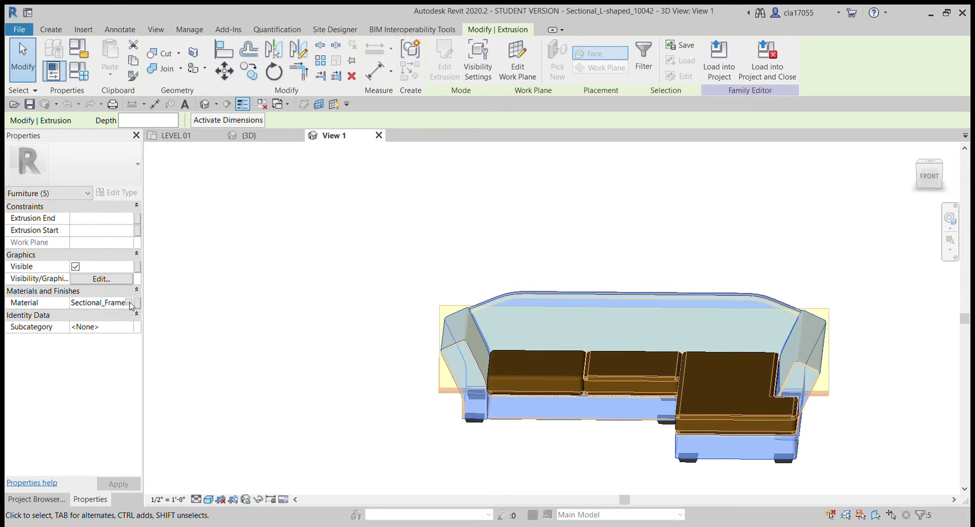
Step: Assign the Fabric material to the selected frame pieces, then deselect
click(130, 304)
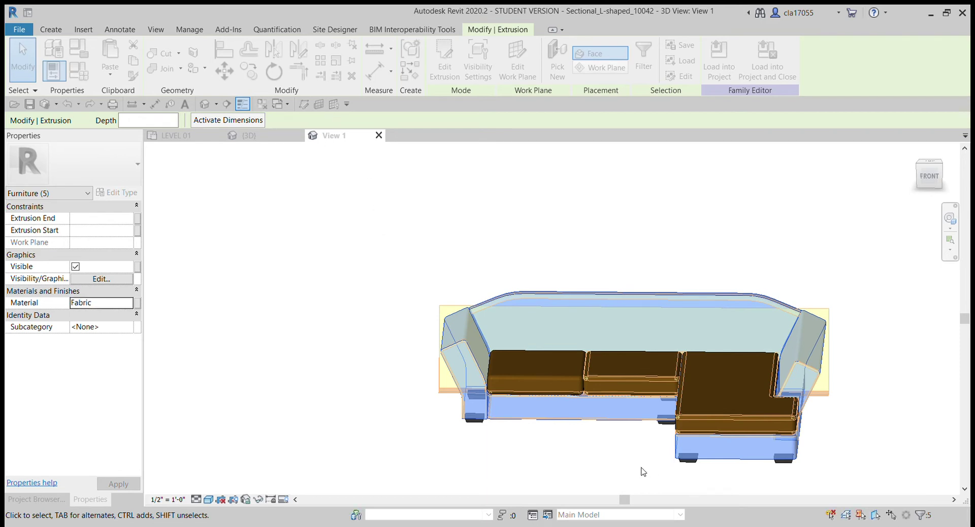
click(621, 453)
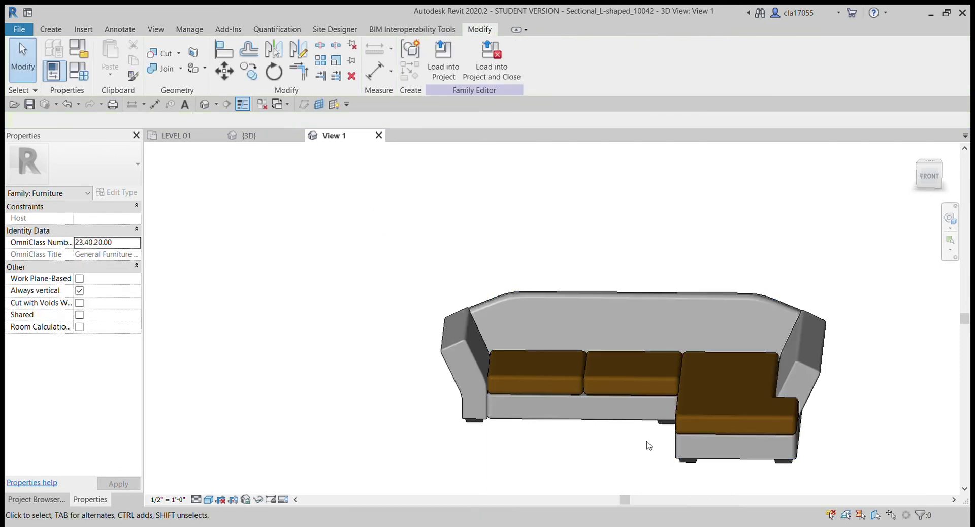
mouse_move(601, 442)
middle_down()
mouse_move(552, 425)
mouse_move(623, 448)
mouse_move(607, 412)
mouse_move(600, 420)
mouse_move(568, 413)
mouse_move(453, 375)
mouse_move(414, 377)
mouse_move(408, 393)
mouse_move(208, 318)
mouse_move(181, 318)
mouse_move(202, 247)
mouse_move(325, 257)
mouse_move(542, 407)
mouse_move(465, 363)
mouse_move(505, 370)
mouse_move(475, 392)
mouse_move(457, 344)
mouse_move(478, 362)
mouse_move(435, 357)
middle_up()
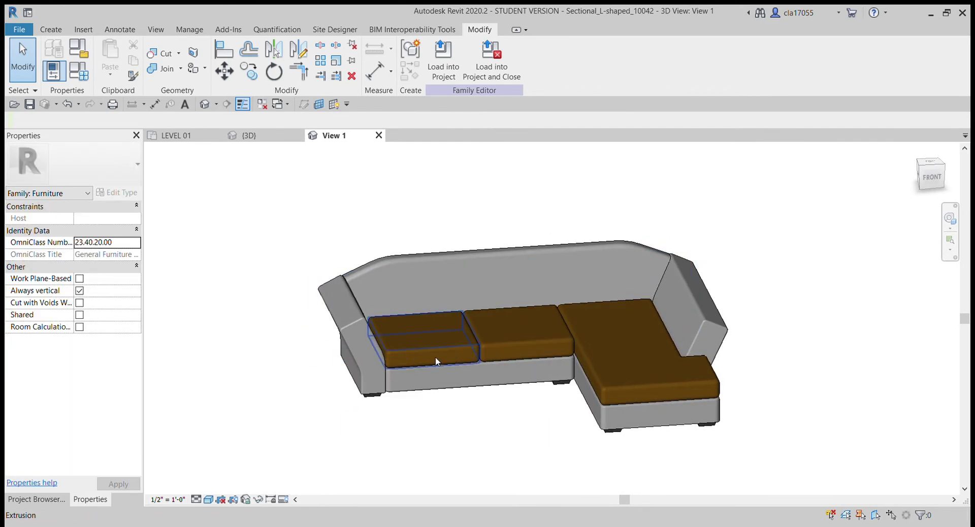
Step: Select the left, middle and chaise cushions, assign them the seat cushion material, then deselect
click(449, 331)
ctrl+click(519, 333)
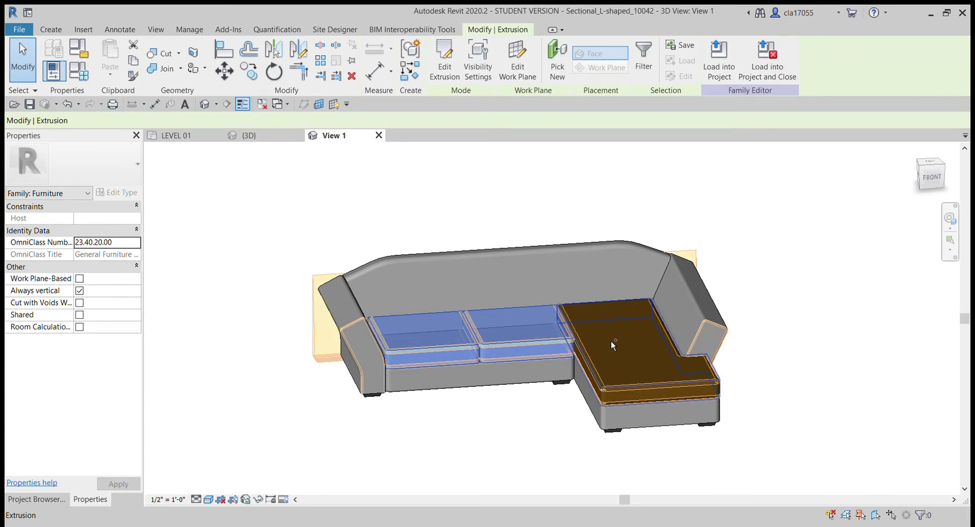
ctrl+click(611, 342)
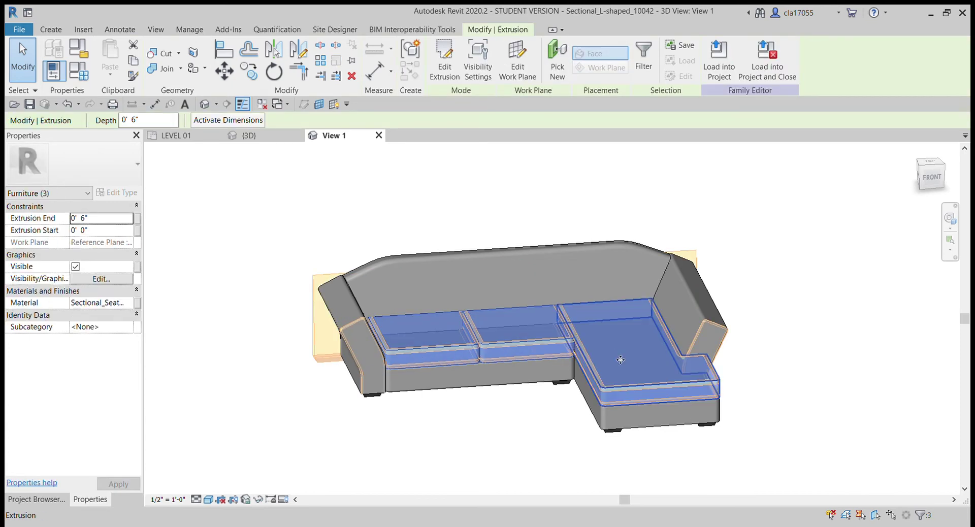
click(89, 303)
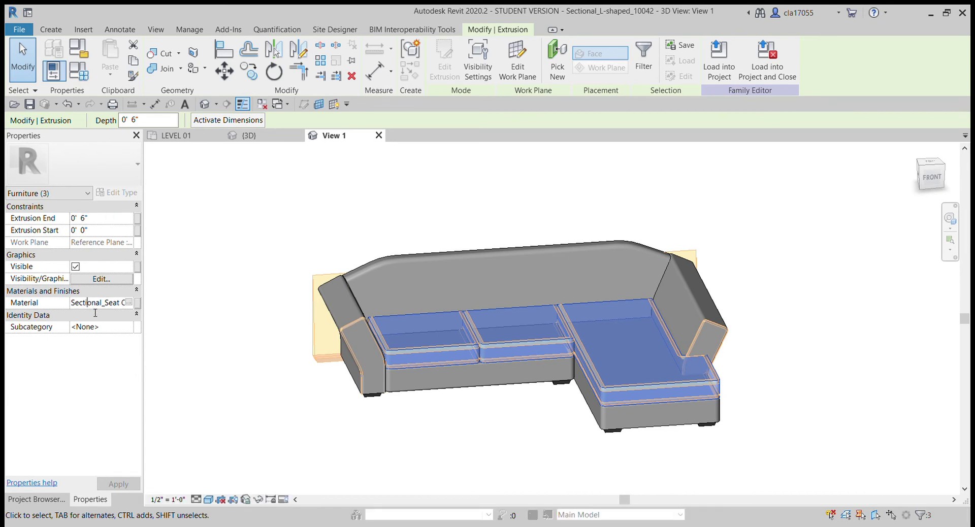
click(128, 304)
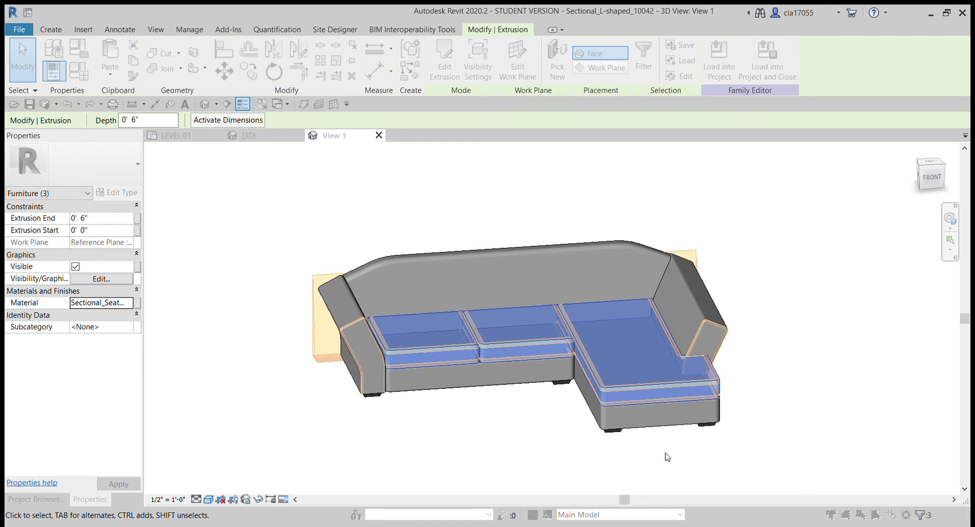
click(574, 413)
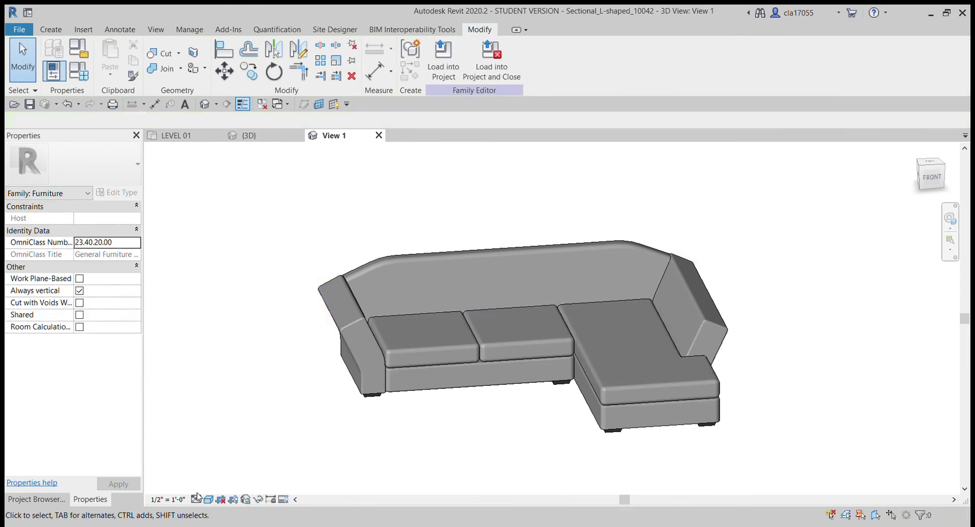
Step: Pan and orbit the realistic sofa to inspect the striped cushions from the left front
middle_drag(467, 406, 438, 419)
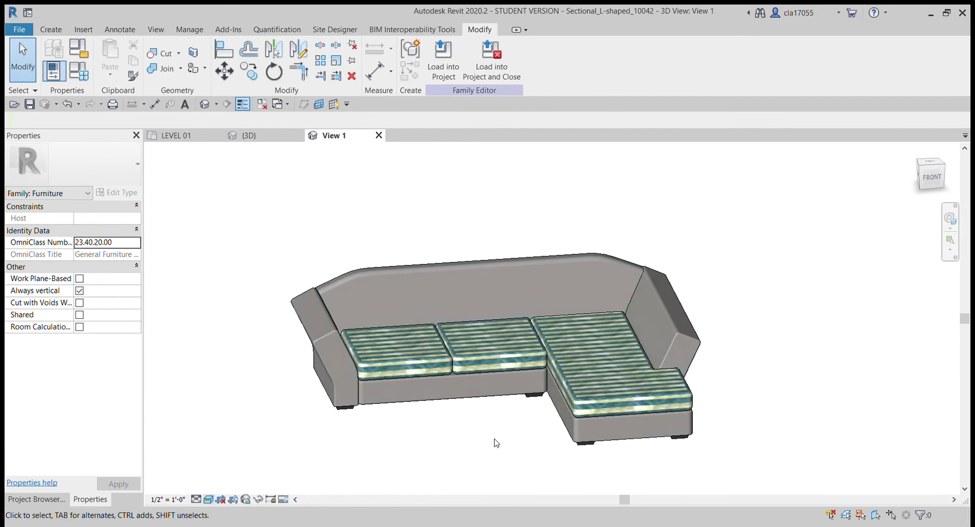
mouse_move(483, 447)
shift+middle_down()
mouse_move(561, 399)
mouse_move(404, 393)
mouse_move(498, 451)
shift+middle_up()
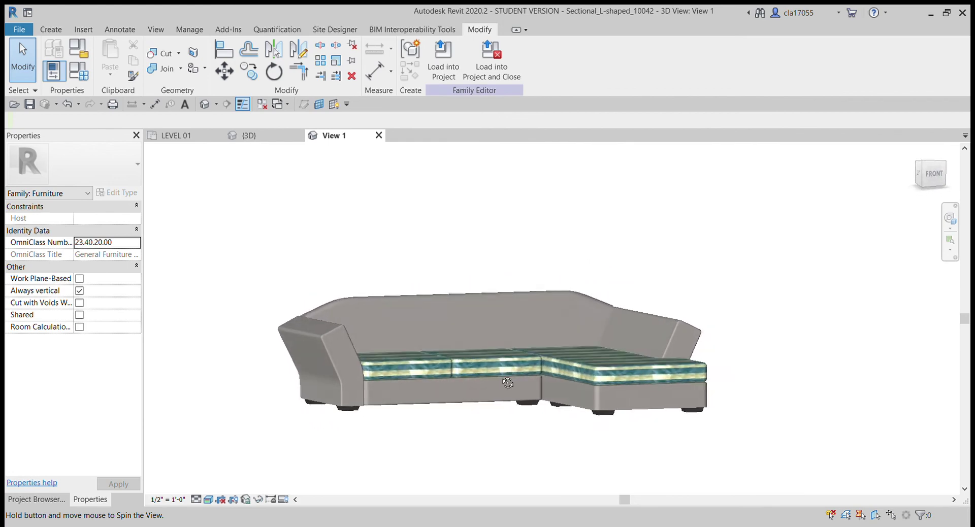
mouse_move(498, 451)
shift+middle_down()
mouse_move(535, 371)
mouse_move(534, 383)
mouse_move(451, 394)
mouse_move(488, 411)
mouse_move(488, 378)
shift+middle_up()
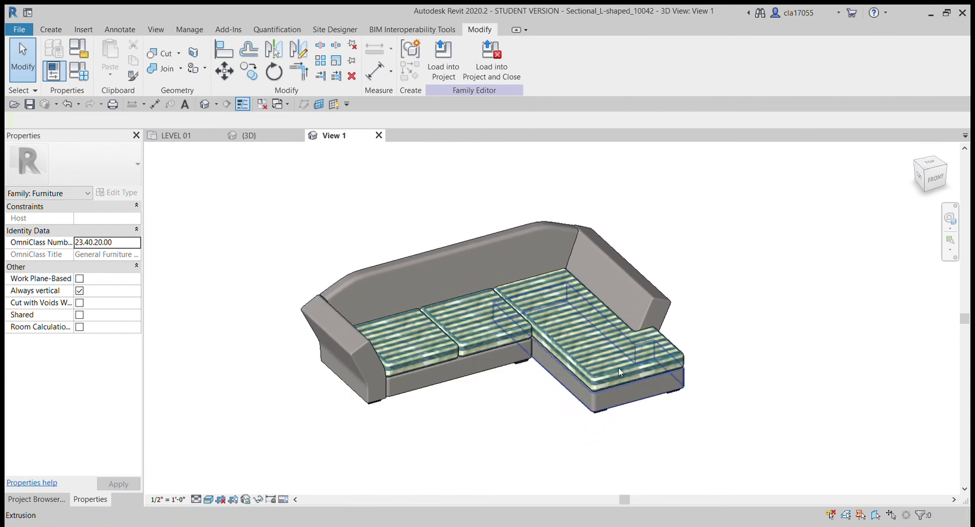